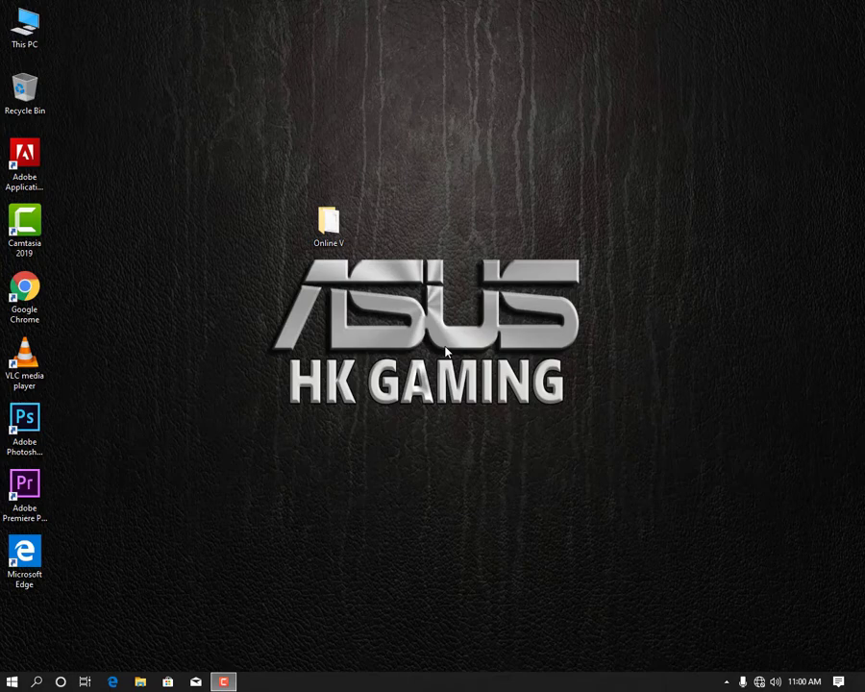
Extract Rage MP V4 Legacy.rar from the Online V folder into its own Rage MP V4 Legacy subfolder
double_click(329, 223)
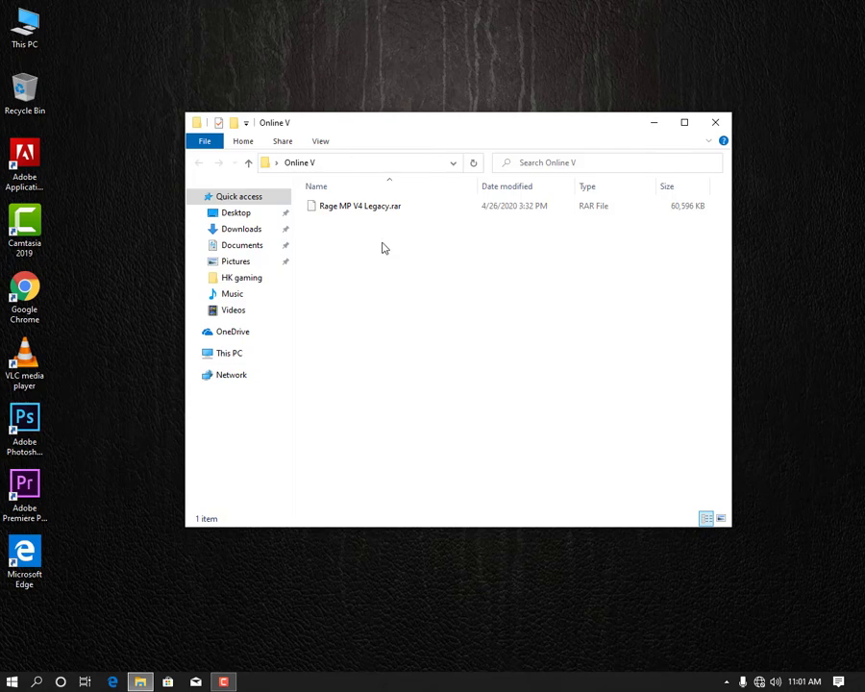
right_click(367, 207)
mouse_move(457, 247)
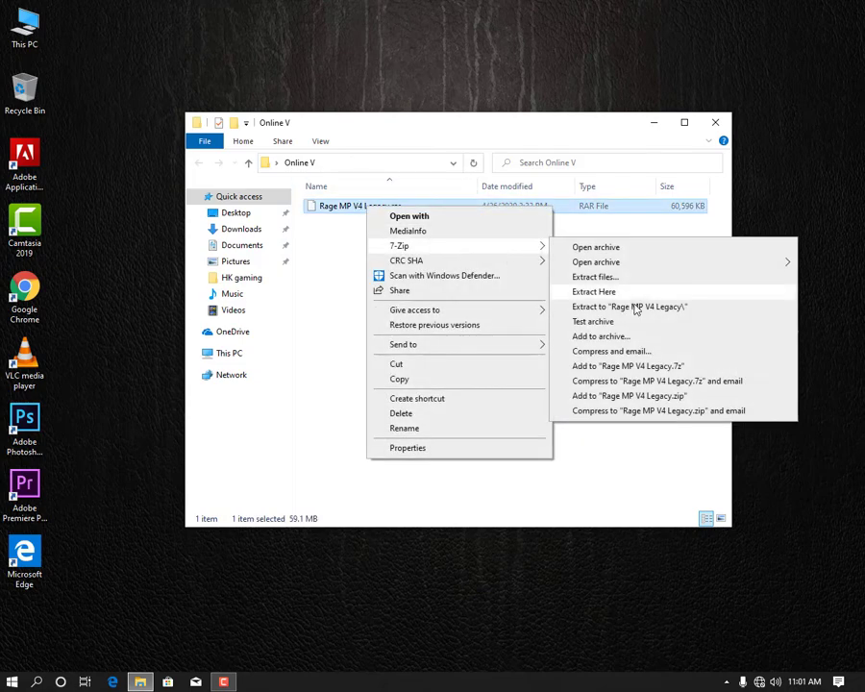
click(657, 307)
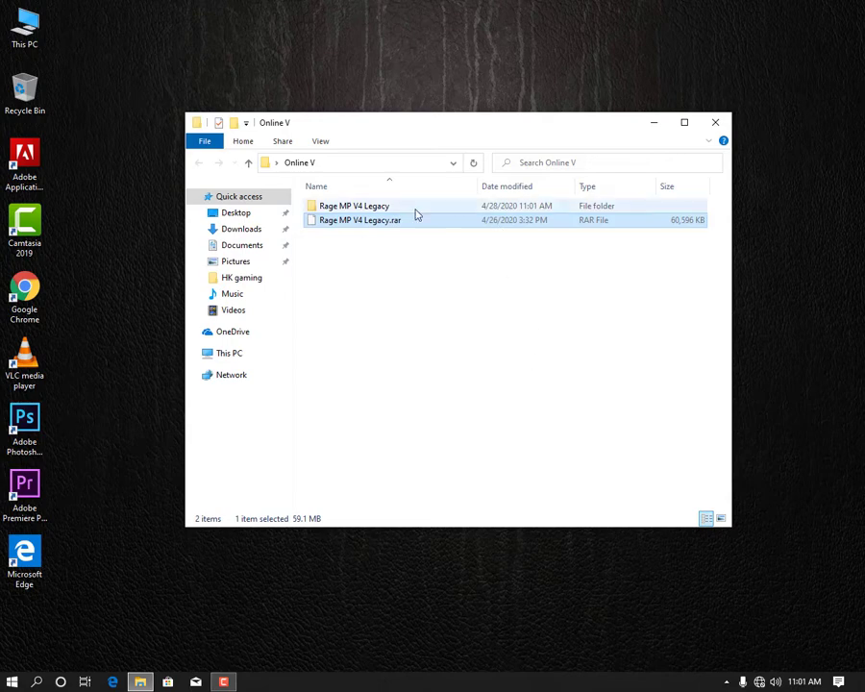
Run ragemp_client_legacy_v4.exe from the extracted folder and unpack the client files into the default destination folder
double_click(373, 211)
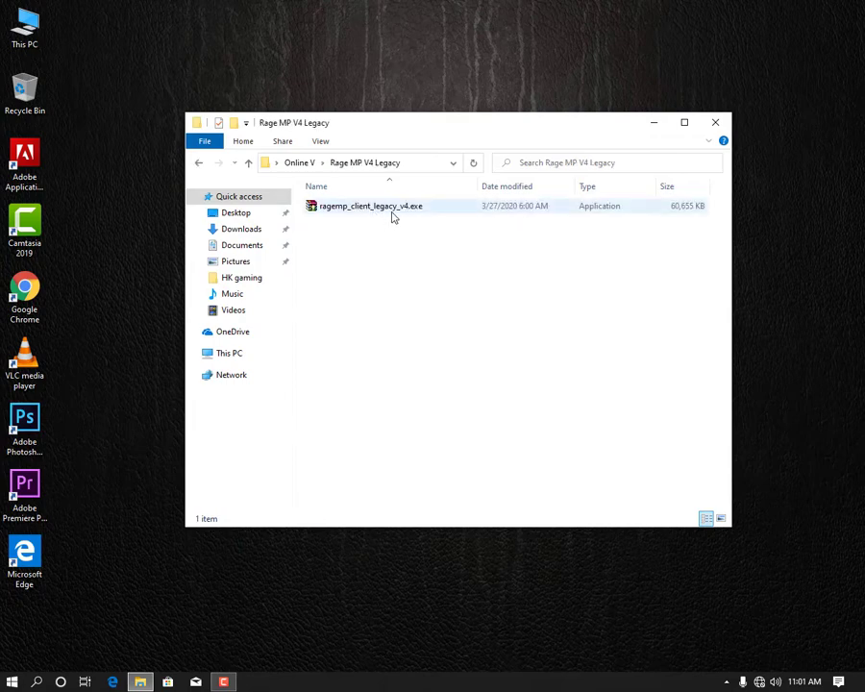
right_click(391, 215)
click(429, 239)
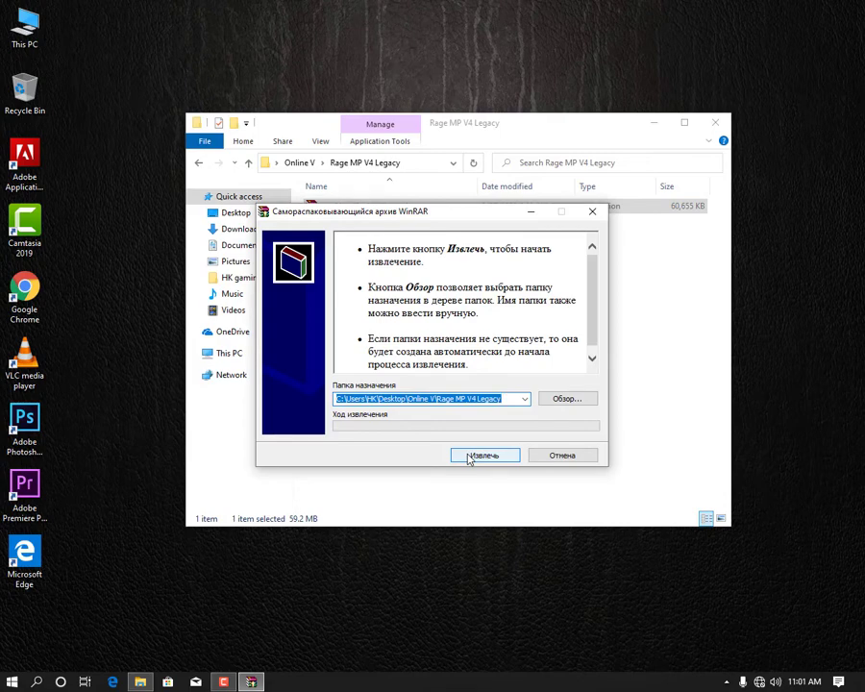
click(475, 458)
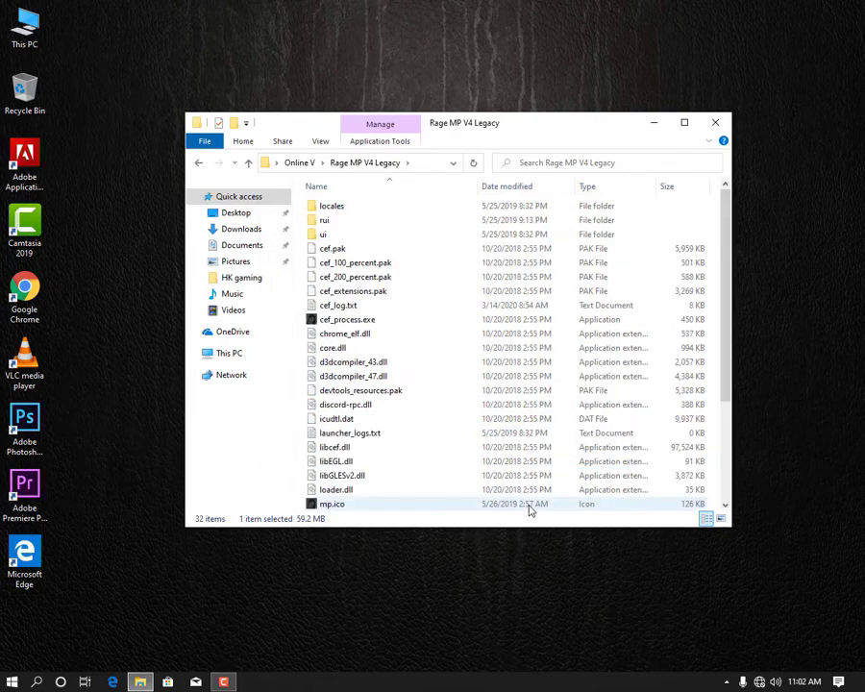
Launch ragemp_v.exe and specify Games\Grand Theft Auto V on the F: drive as the GTA 5 directory
scroll(444, 403, down, 4)
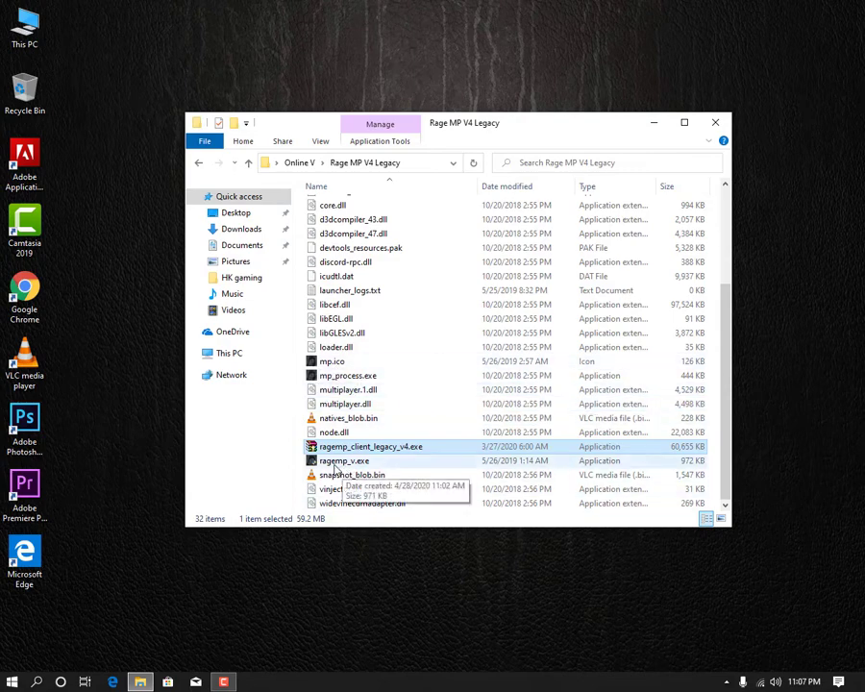
click(338, 464)
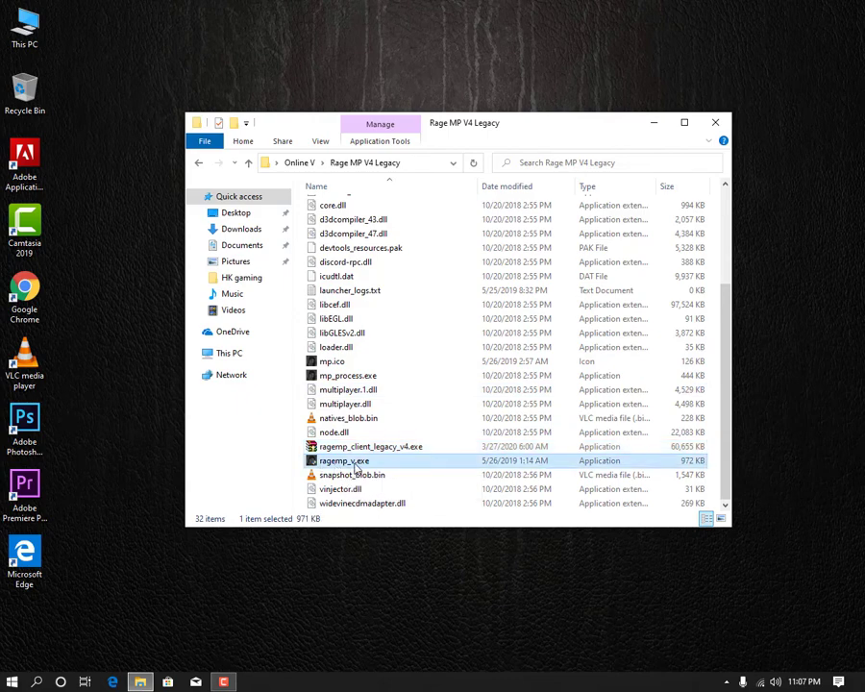
double_click(356, 466)
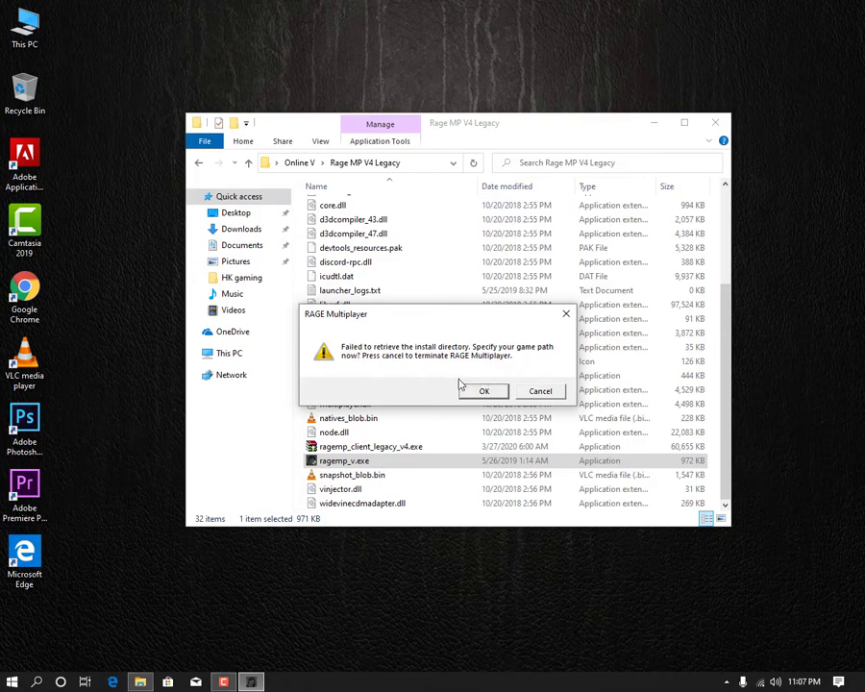
click(485, 392)
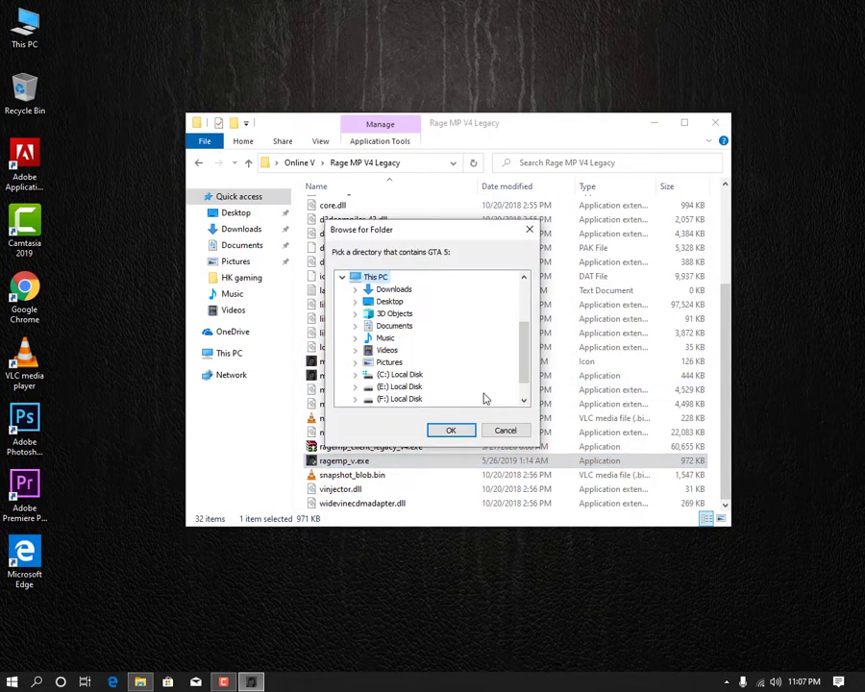
scroll(462, 388, down, 1)
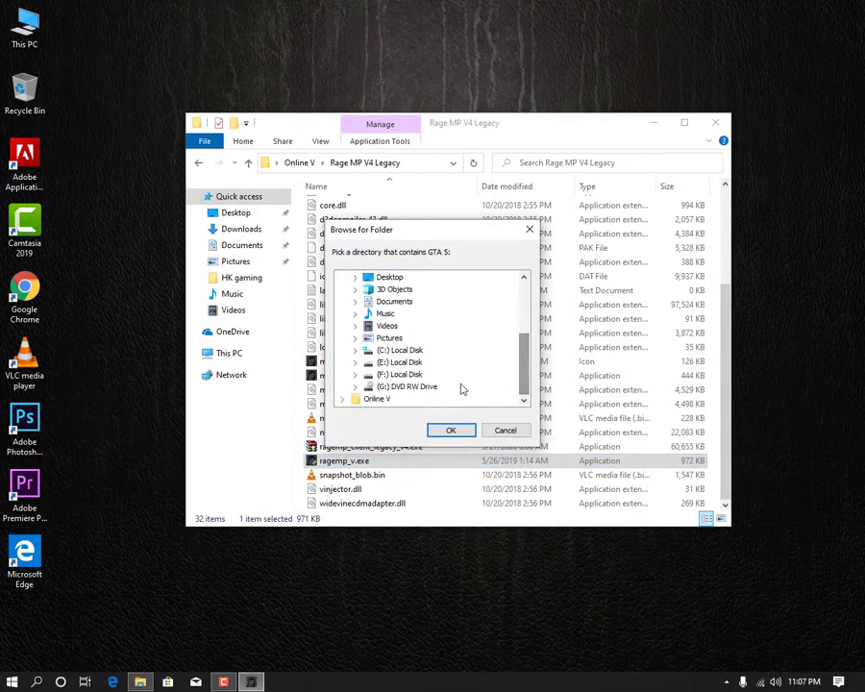
click(354, 374)
click(368, 351)
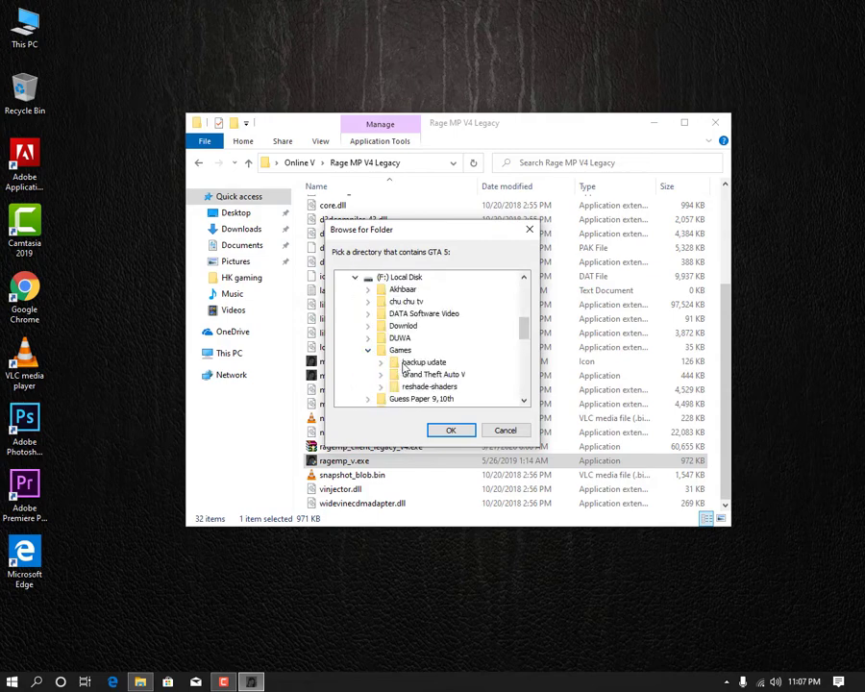
click(396, 377)
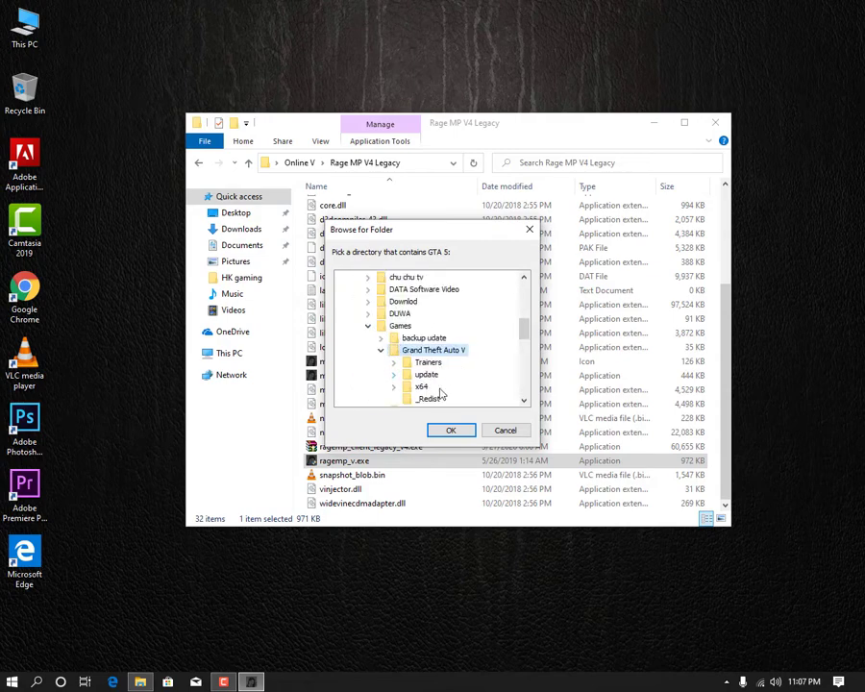
click(456, 434)
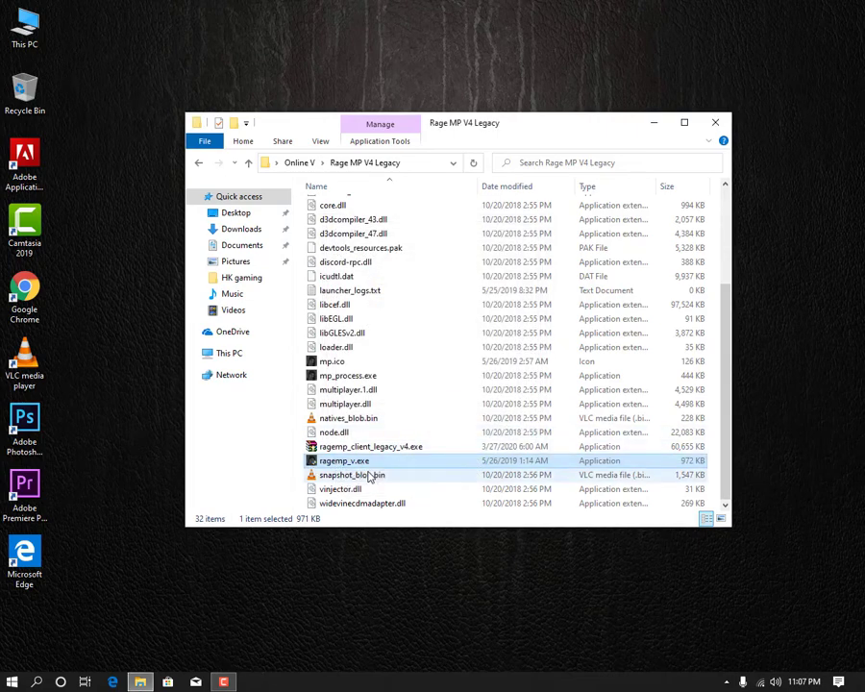
Launch ragemp_v.exe again and minimise the Rage MP V4 Legacy folder window
right_click(389, 559)
click(439, 445)
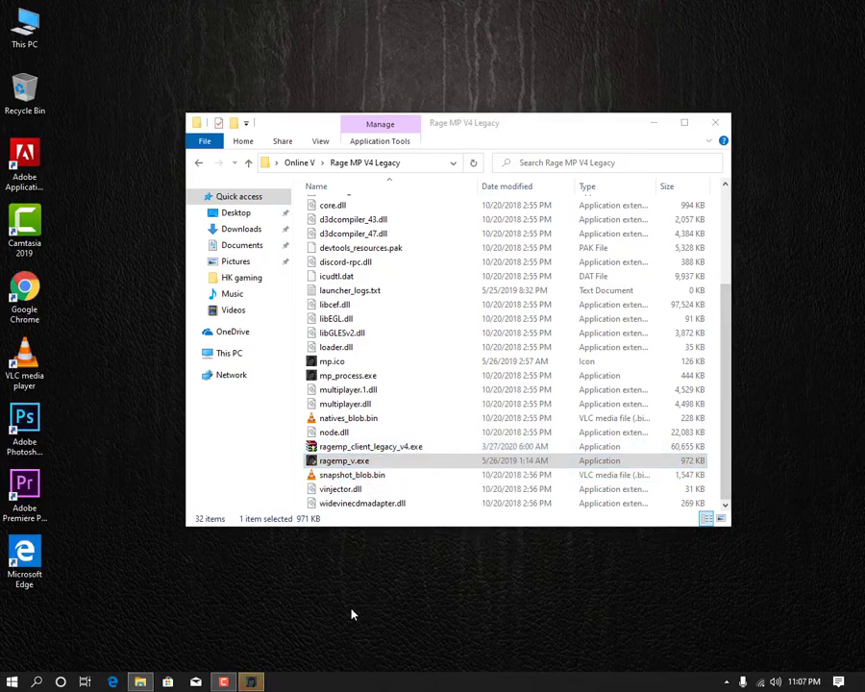
click(654, 124)
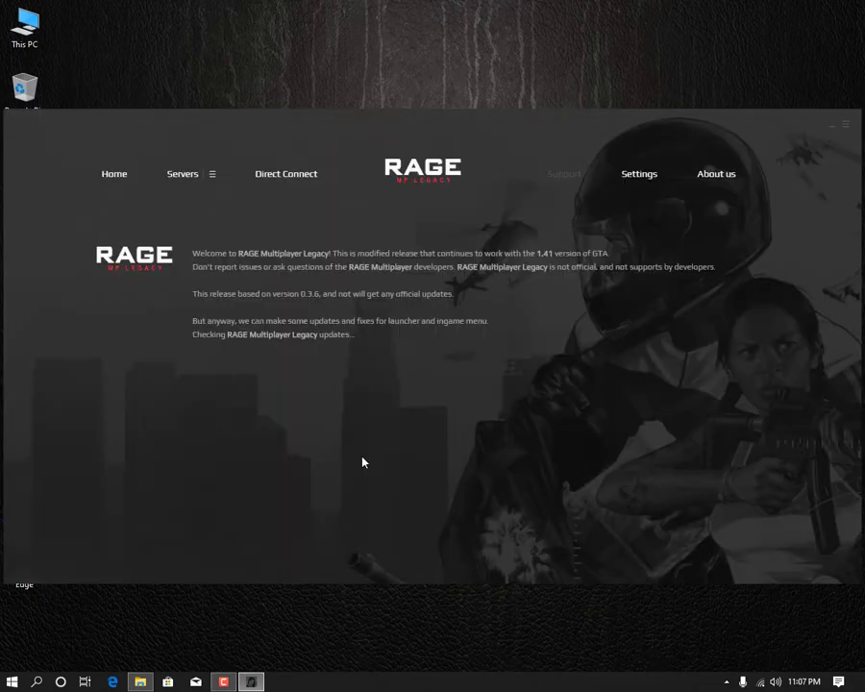
Set the username to "Mr. HK Gaming" in the launcher settings and check the game path
click(642, 177)
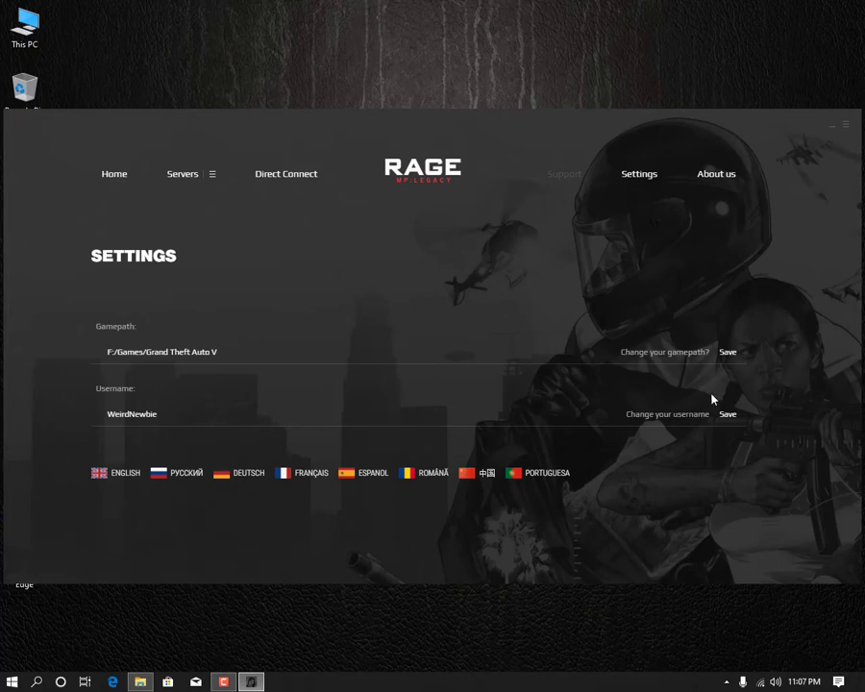
click(170, 409)
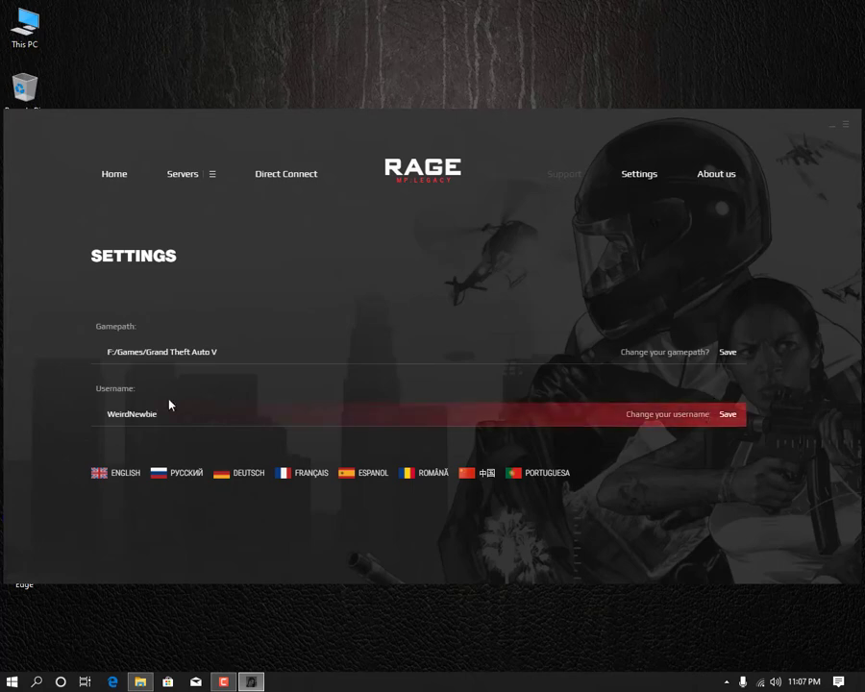
drag(170, 408, 68, 421)
key(BackSpace)
text(Mr. HK Gam)
key(BackSpace)
text(ming)
drag(107, 352, 217, 352)
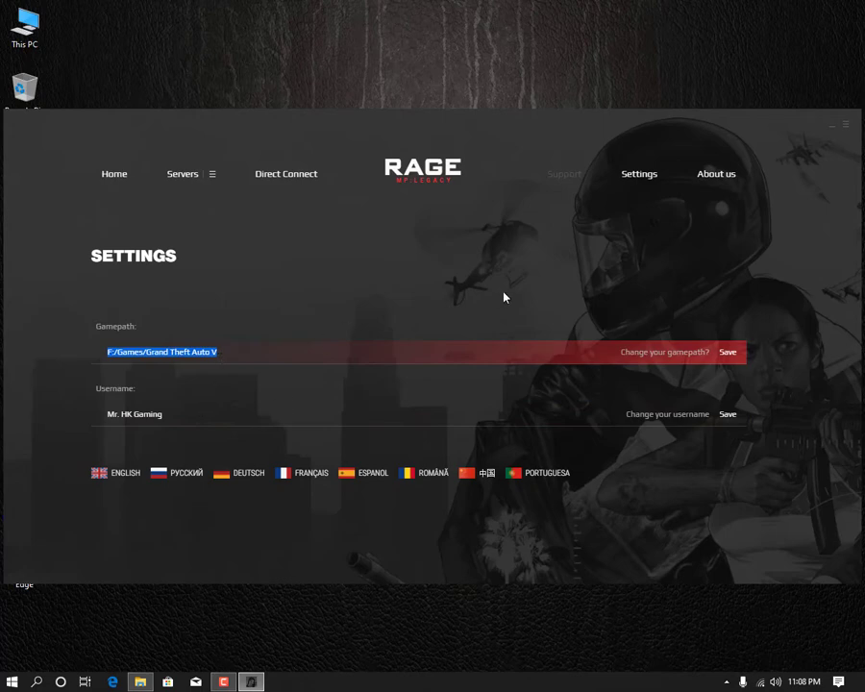
Bring up the launcher's server list and examine the files in the F:\Games\Grand Theft Auto V folder
click(193, 180)
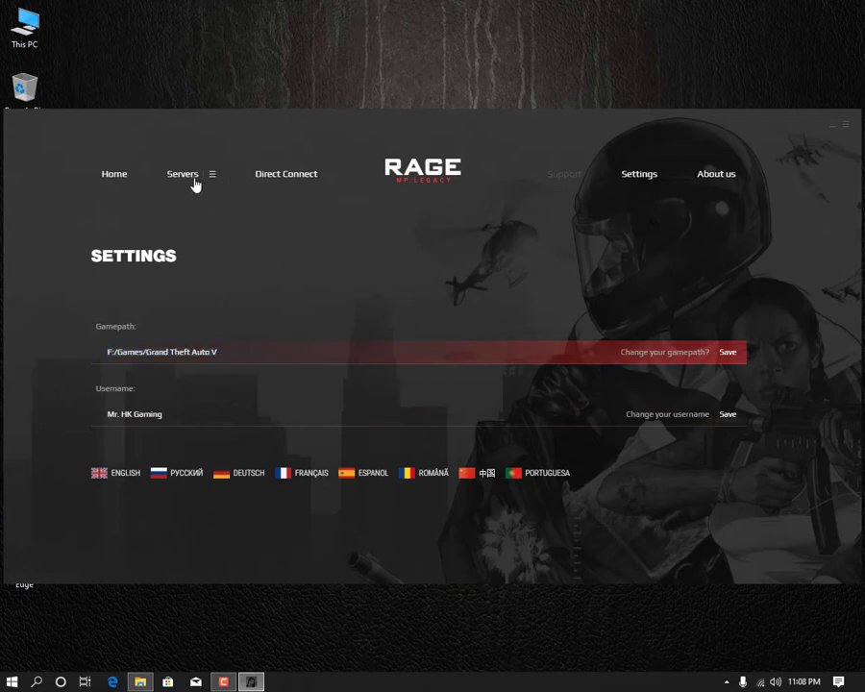
double_click(25, 29)
double_click(469, 305)
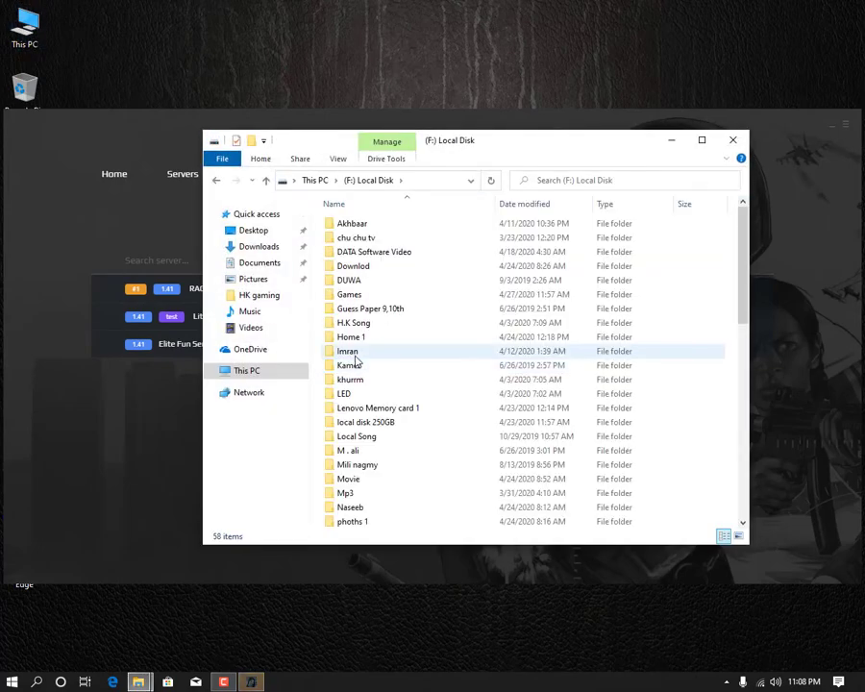
double_click(361, 298)
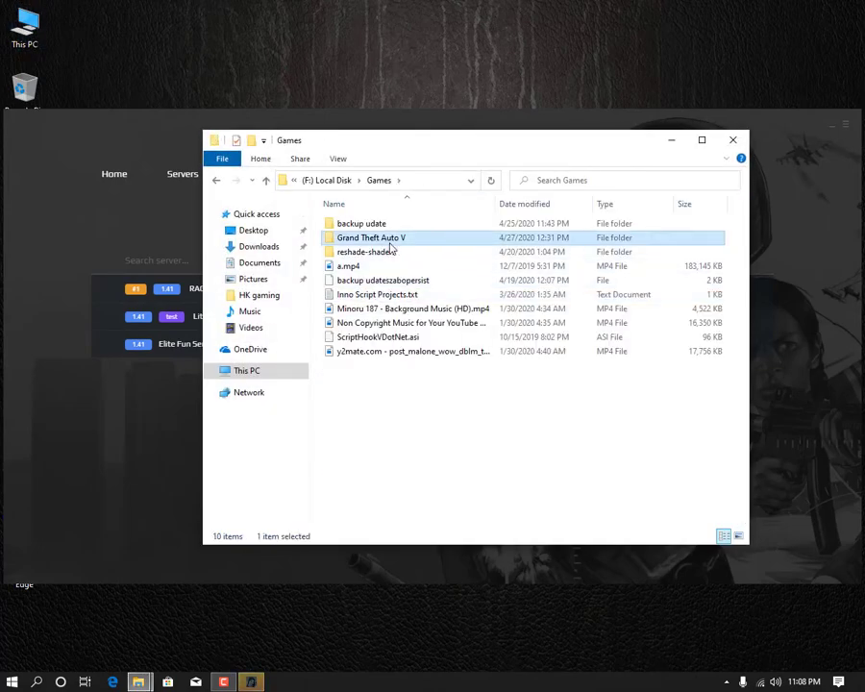
double_click(388, 240)
double_click(409, 144)
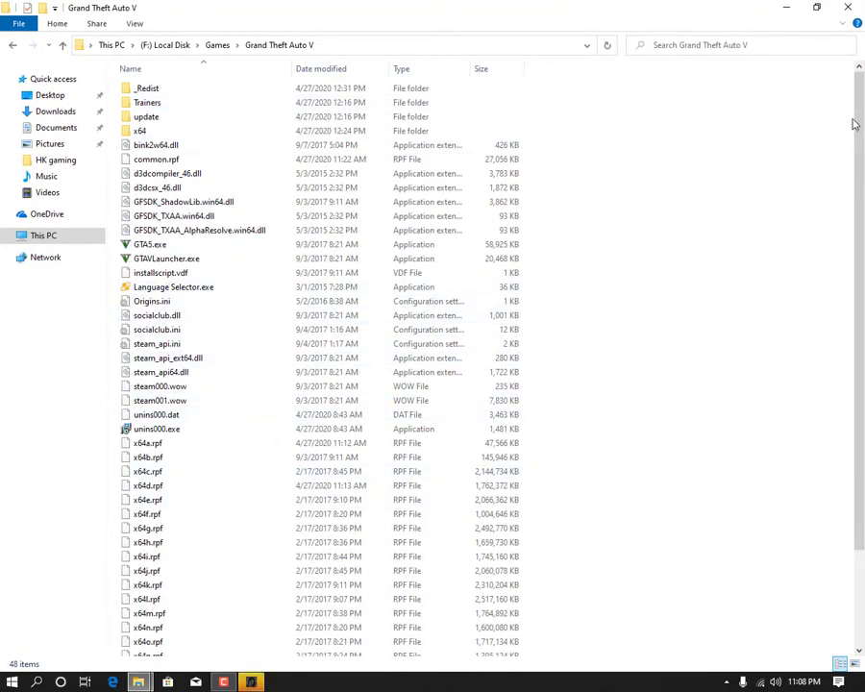
drag(863, 92, 864, 207)
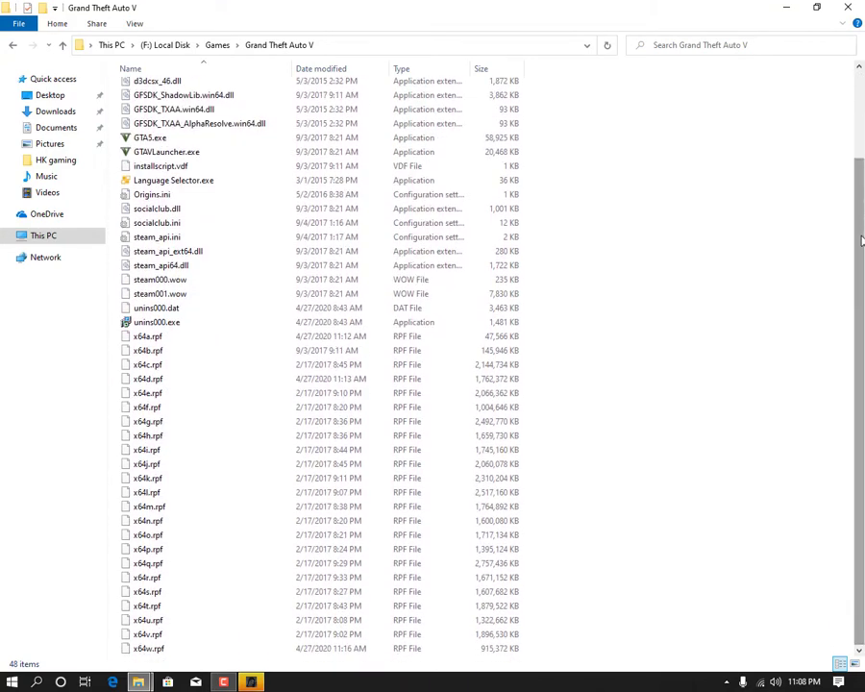
drag(863, 240, 862, 120)
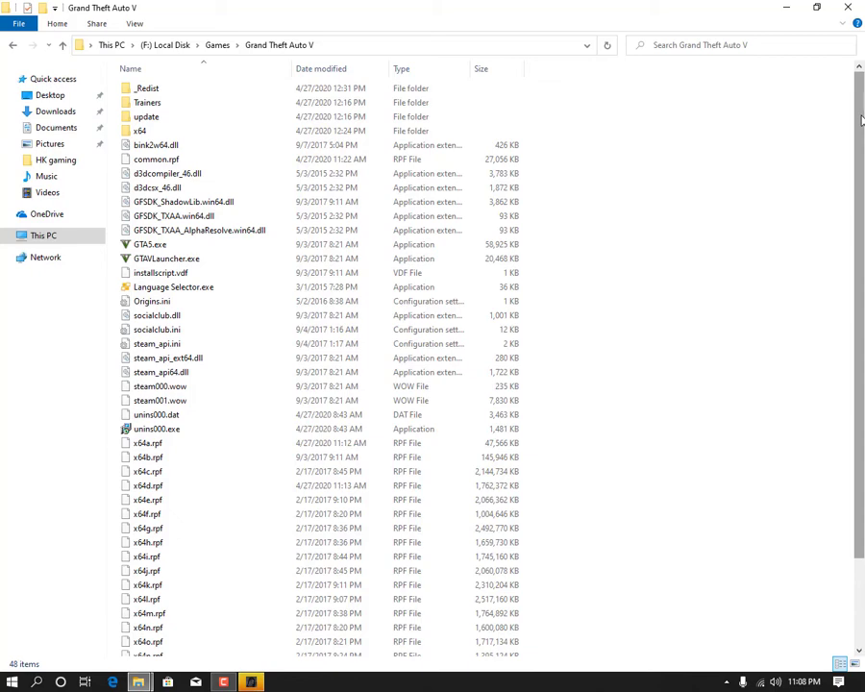
double_click(546, 16)
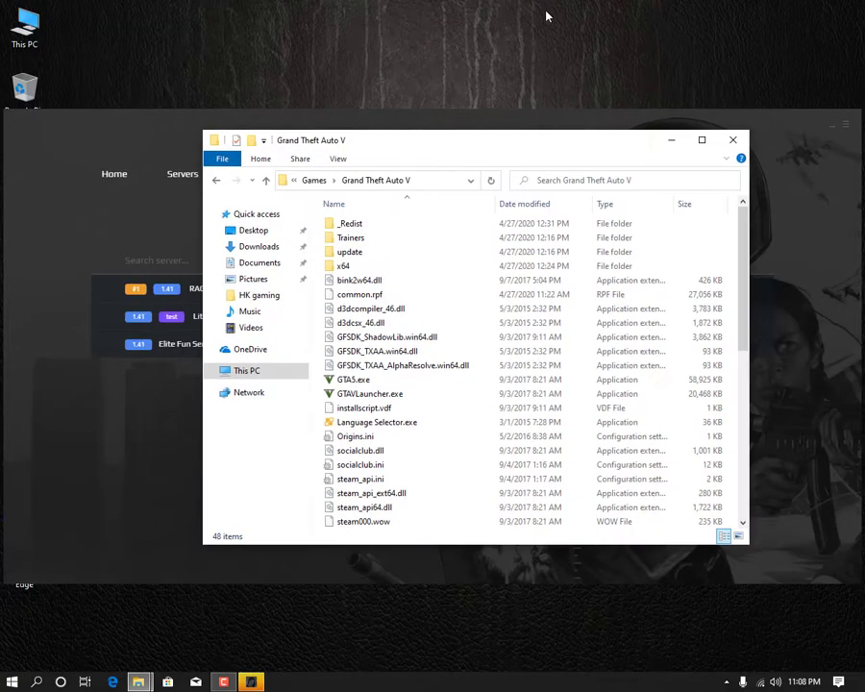
Return to the launcher's server list and join "Elite Fun Server.F2 Menu F5 Tuning!"
click(105, 126)
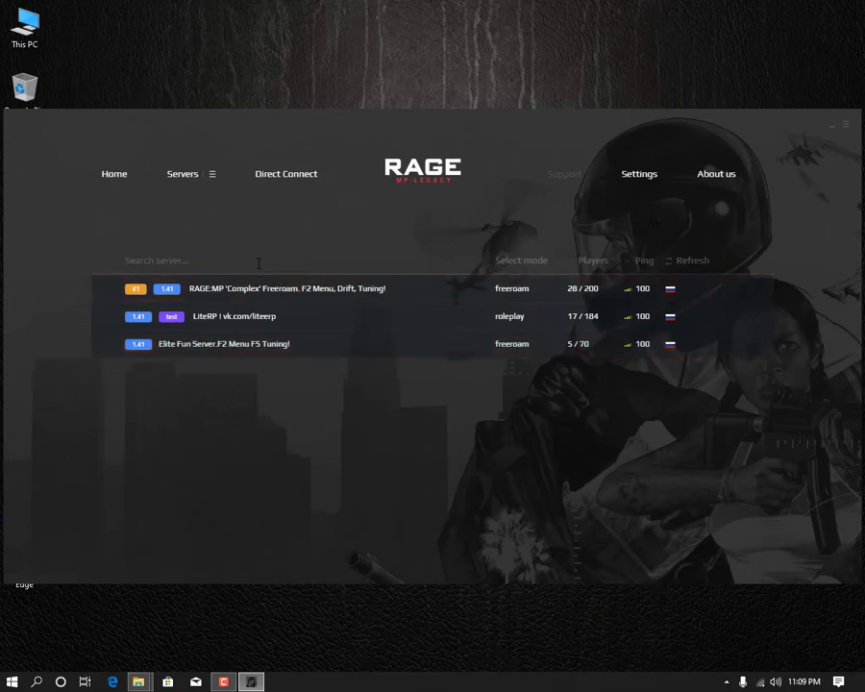
click(257, 262)
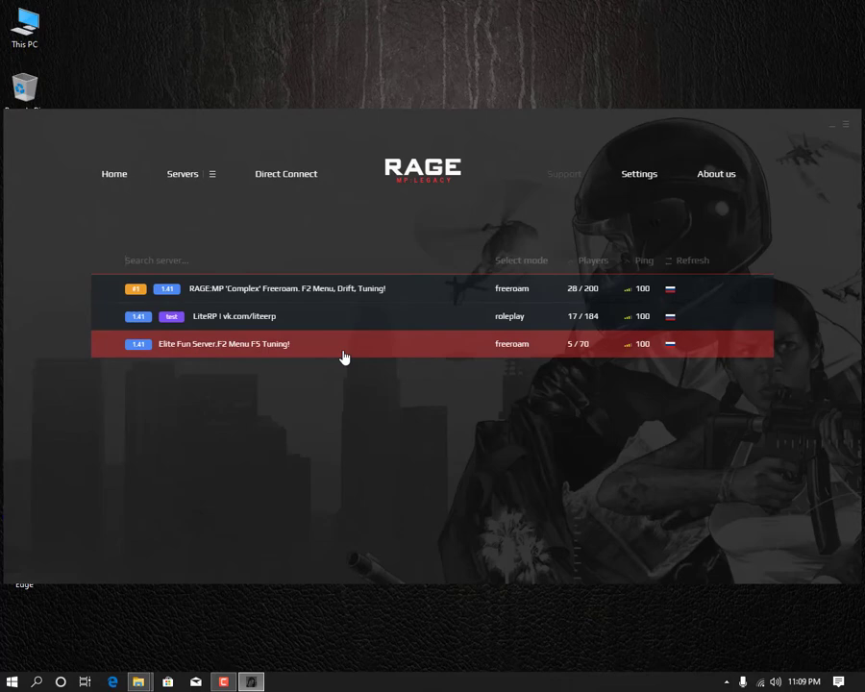
double_click(224, 350)
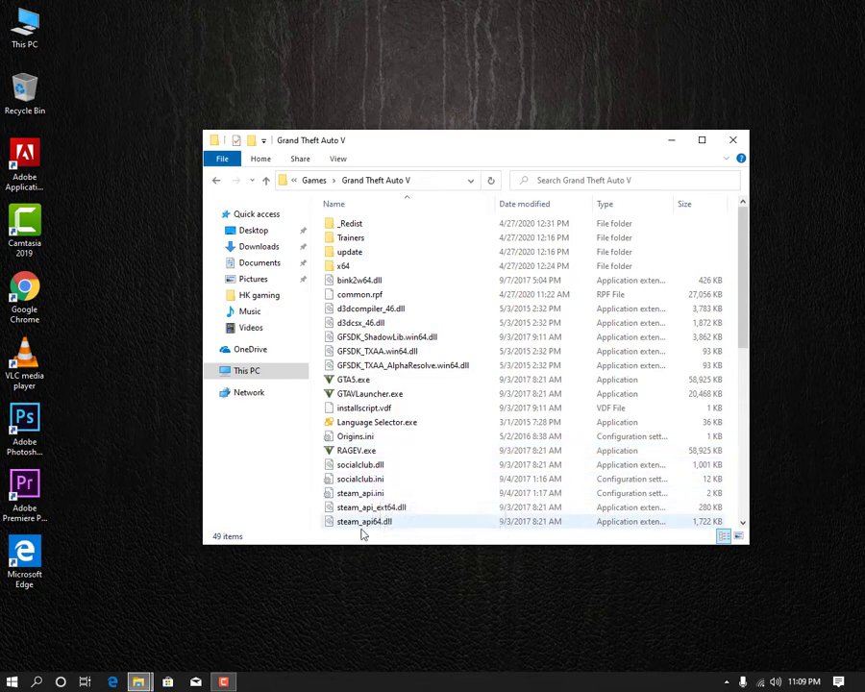
Minimise the Grand Theft Auto V folder window and accept the game's display calibration without adjusting it
click(672, 151)
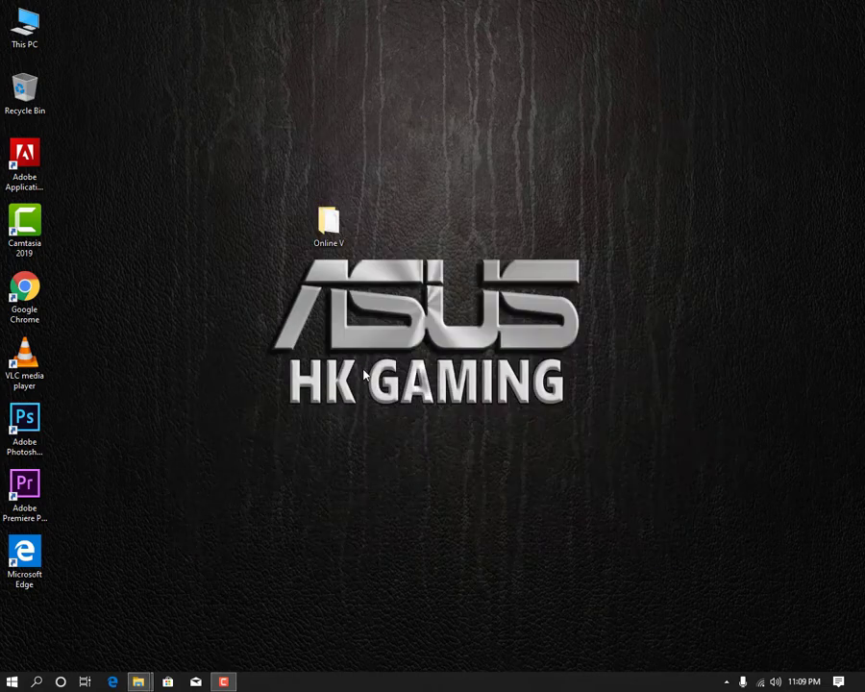
right_click(363, 372)
click(396, 430)
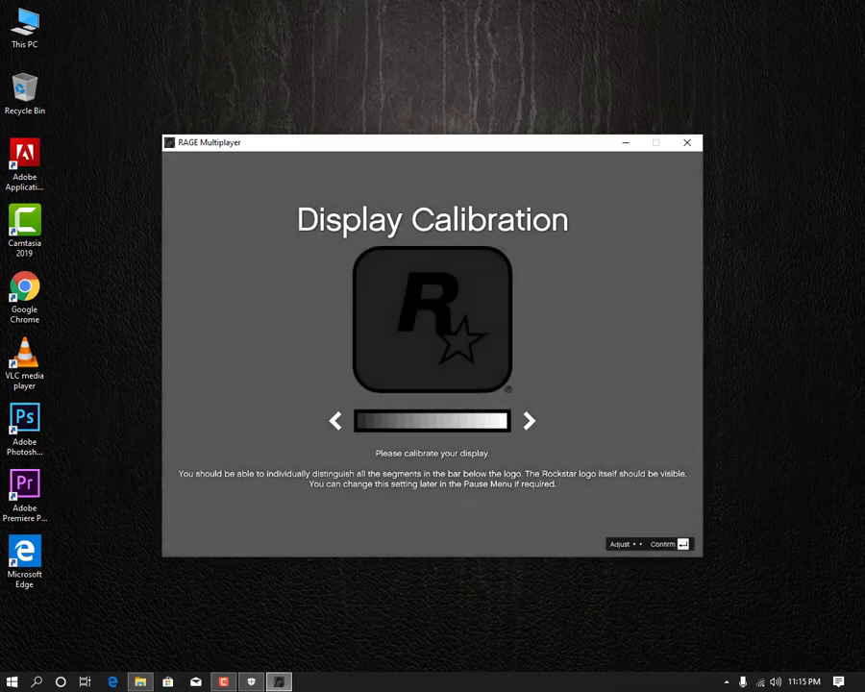
key(Return)
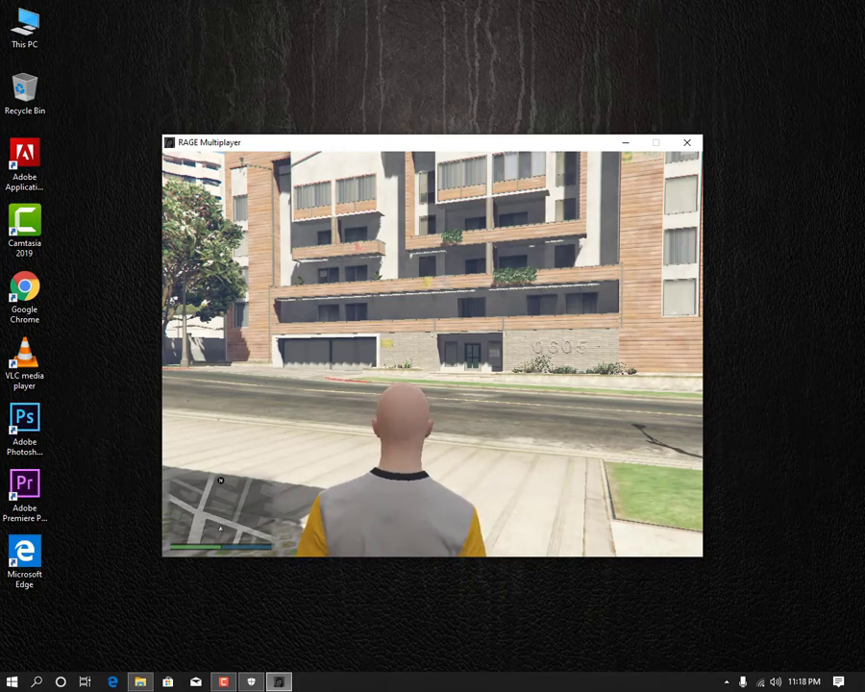
Walk the character along the city streets to try out the multiplayer session, and close the game
key(w)
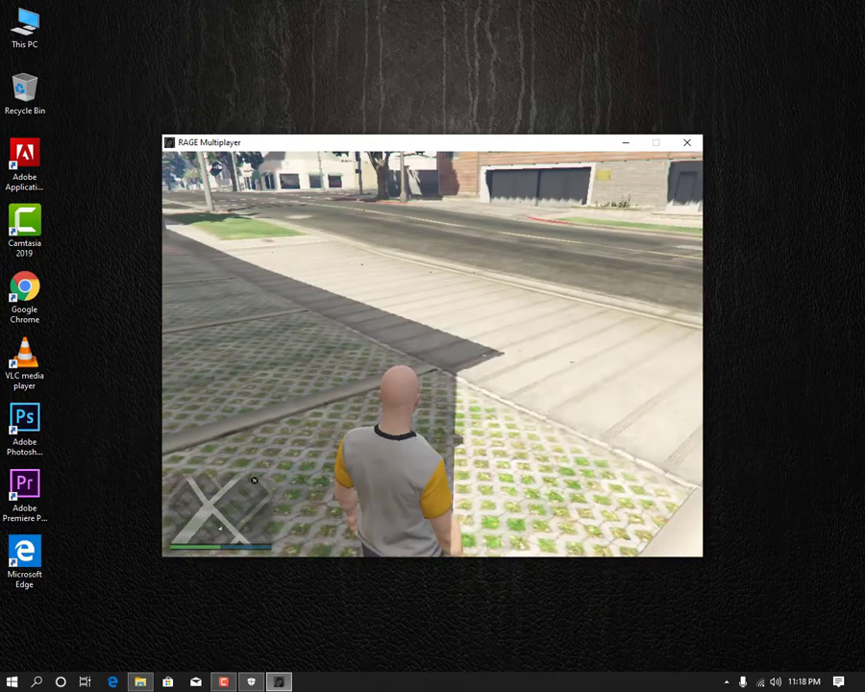
key(w)
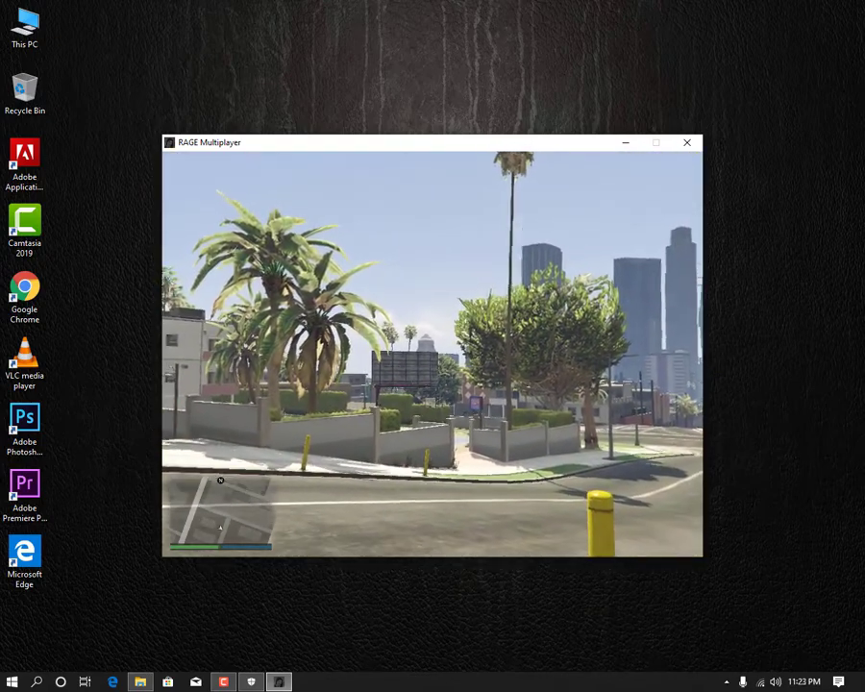
key(w)
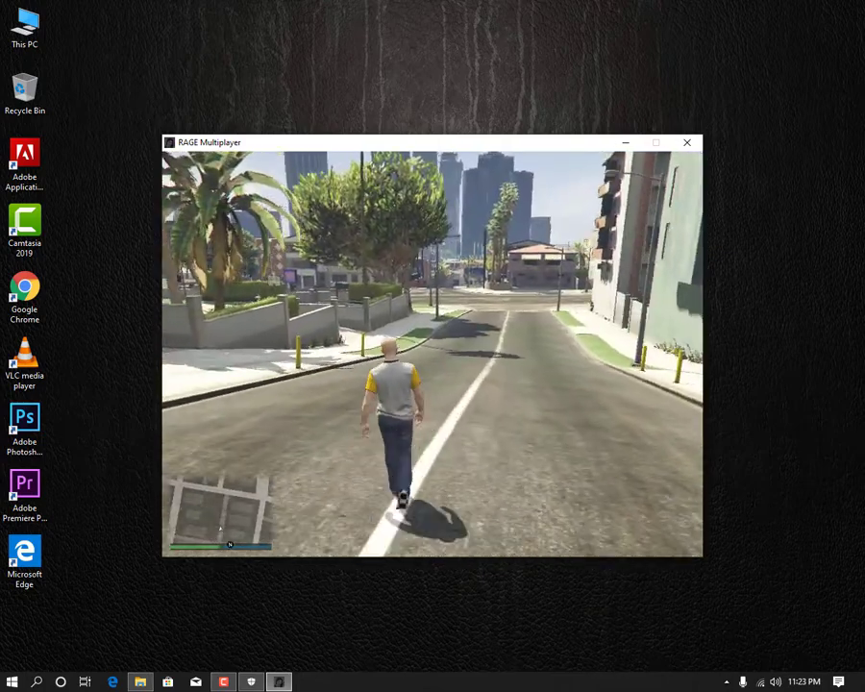
key(alt+F4)
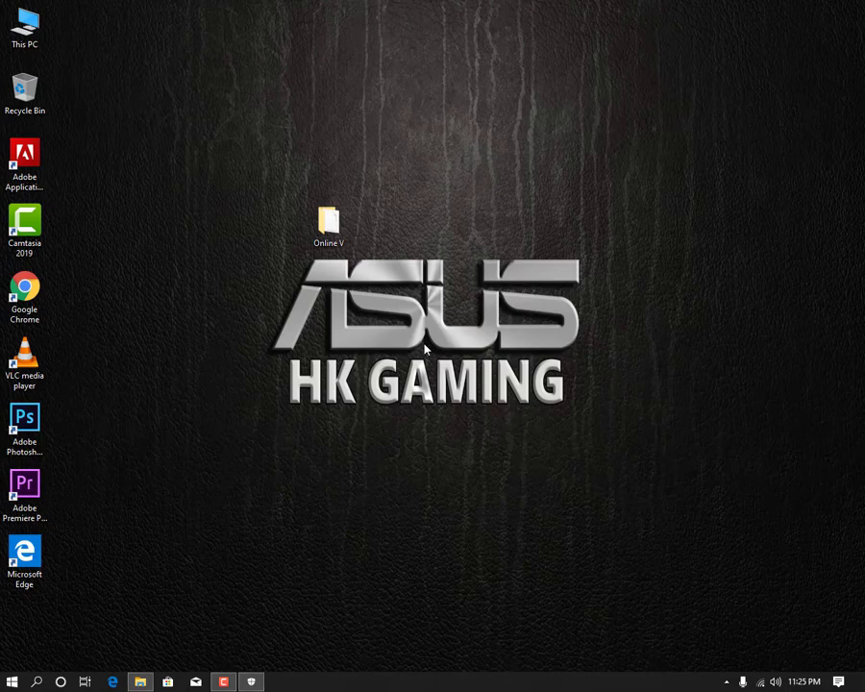
Open the Online V folder on the desktop
double_click(332, 234)
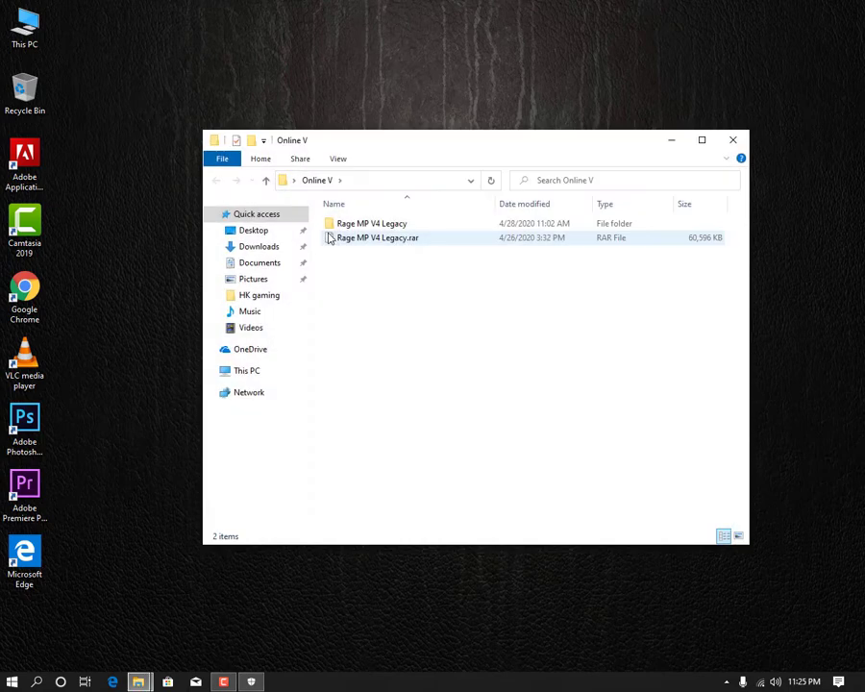